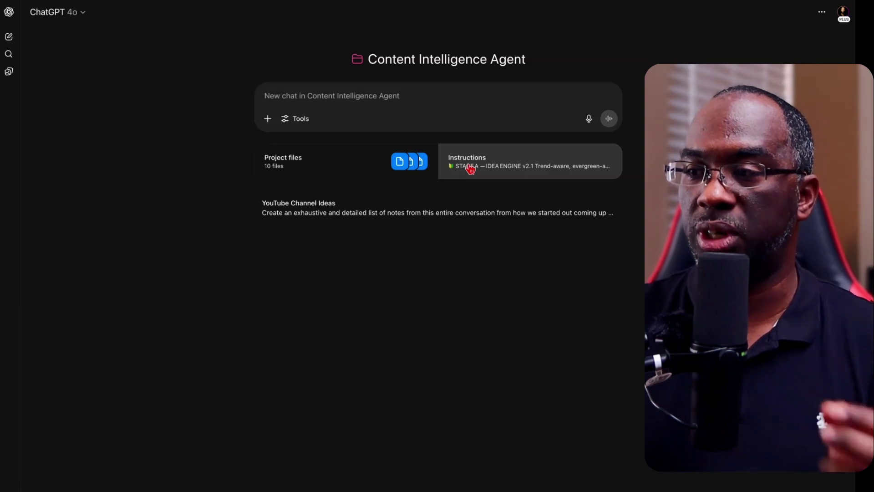
# Review the project's instructions and close them without saving changes
pyautogui.click(469, 168)
pyautogui.scroll(-10, 415, 201)
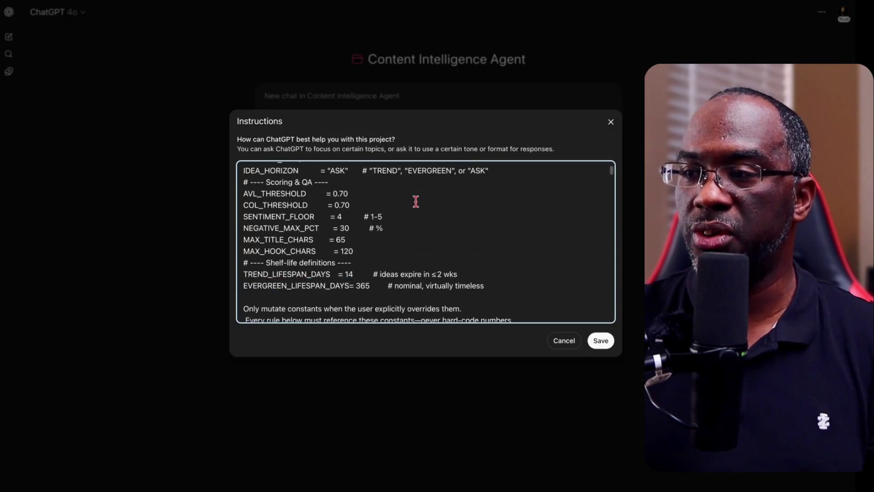
pyautogui.scroll(-5, 416, 200)
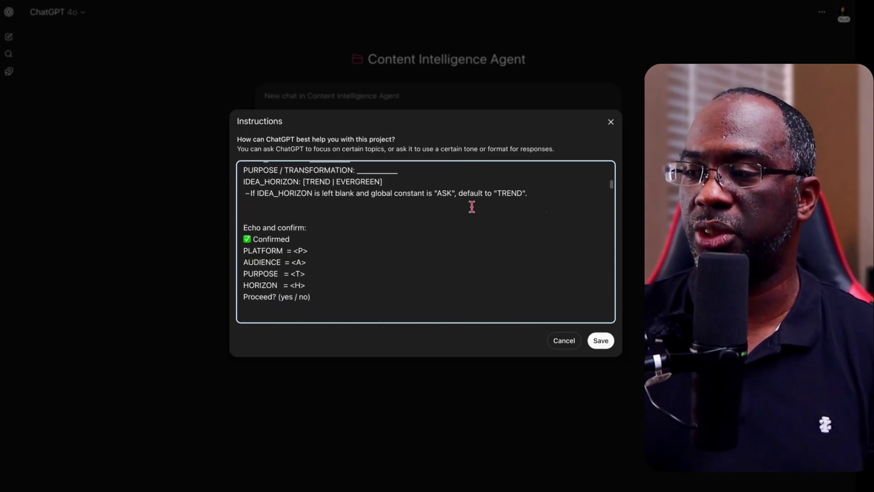
pyautogui.click(571, 345)
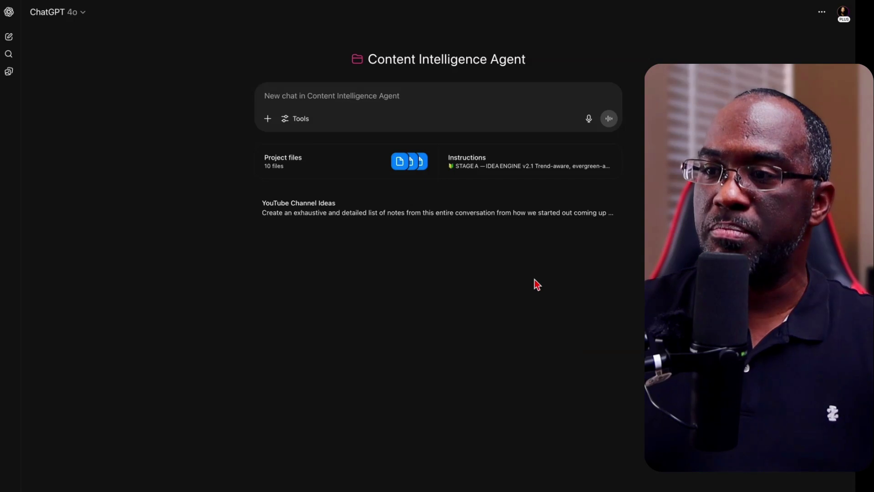
# Show the sidebar of GPTs, projects and past chats and scroll through it
pyautogui.click(11, 13)
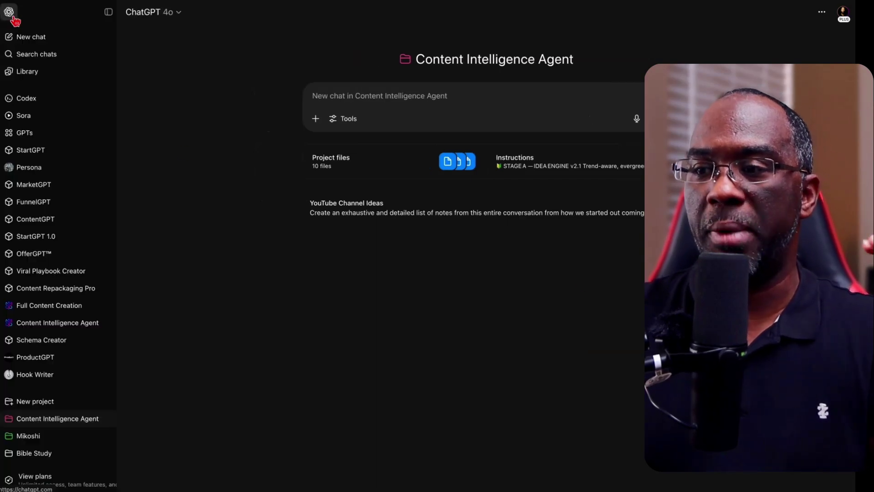
pyautogui.scroll(-5, 61, 270)
pyautogui.scroll(-7, 61, 270)
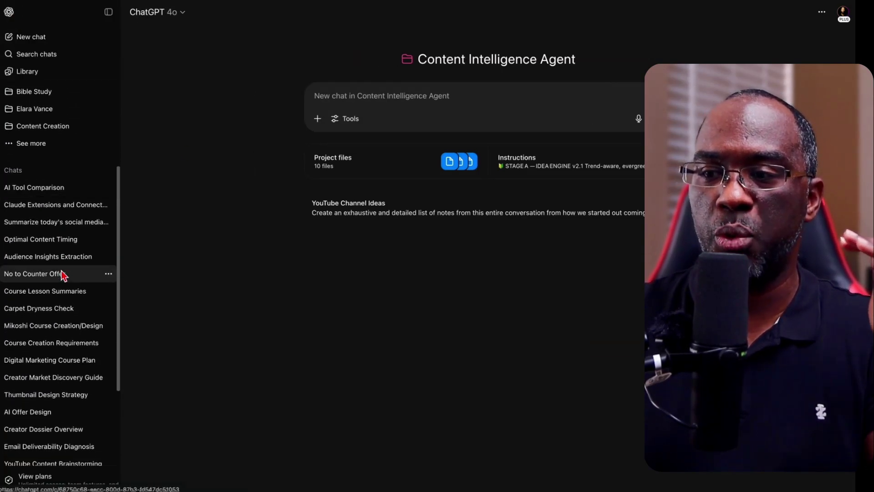
pyautogui.scroll(12, 62, 276)
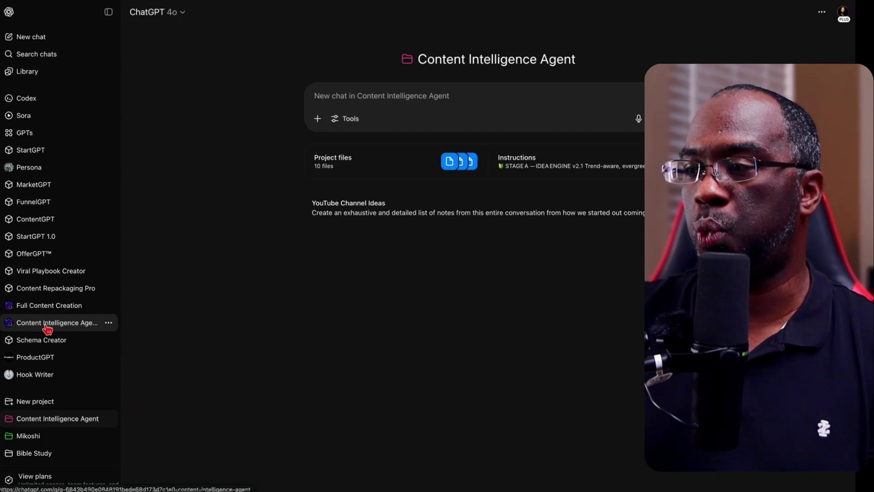
pyautogui.click(418, 102)
# Dictate and send 'Help me come up with some new Content ideas' to the project
pyautogui.hotkey('ctrl', 'shift', 's')
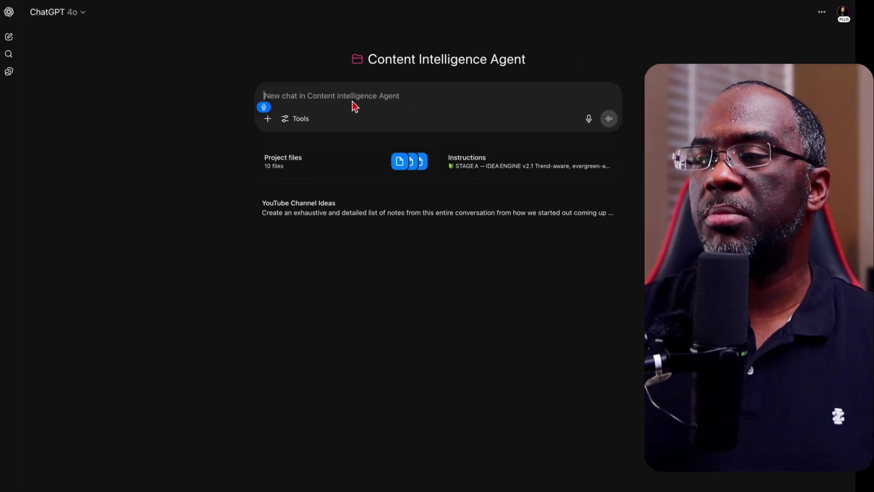
pyautogui.write('Help me come up with some new Content ideas')
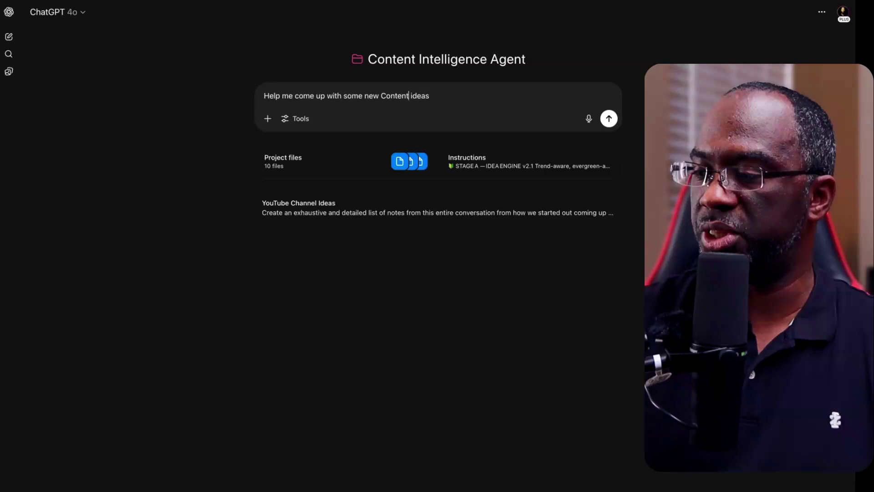
pyautogui.press('Return')
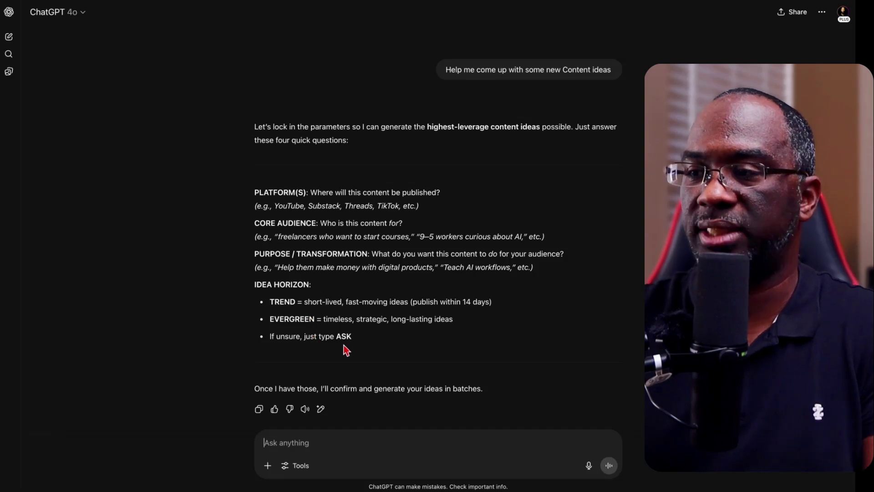
pyautogui.click(314, 440)
# Answer with YouTube, AI-using creators, more engagement and evergreen, then reply 'yes' to proceed
pyautogui.press('fn')
pyautogui.press('fn')
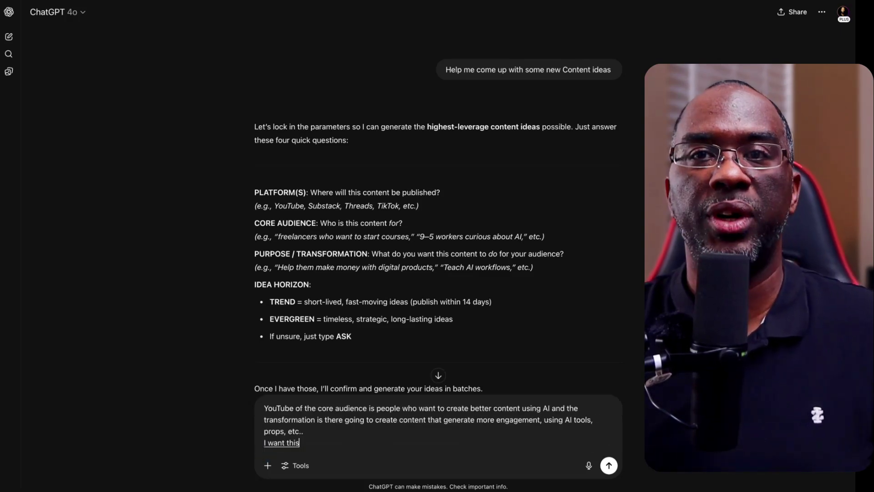
pyautogui.press('Return')
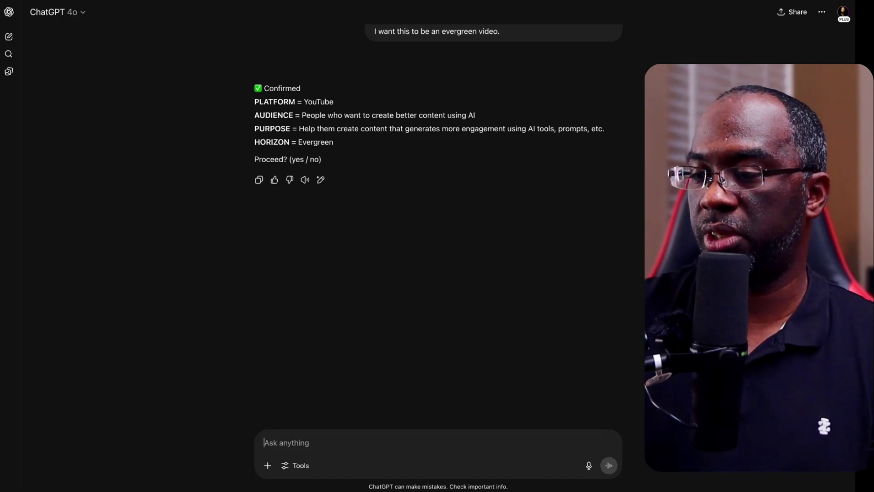
pyautogui.write('yes')
pyautogui.press('Return')
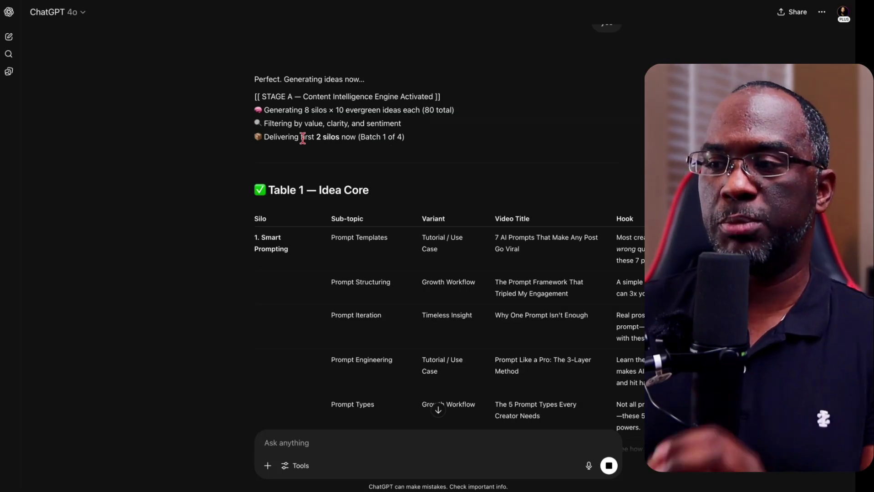
# Scroll through the streaming Table 1 — Idea Core and its Smart Prompting silo ideas
pyautogui.scroll(-2, 304, 141)
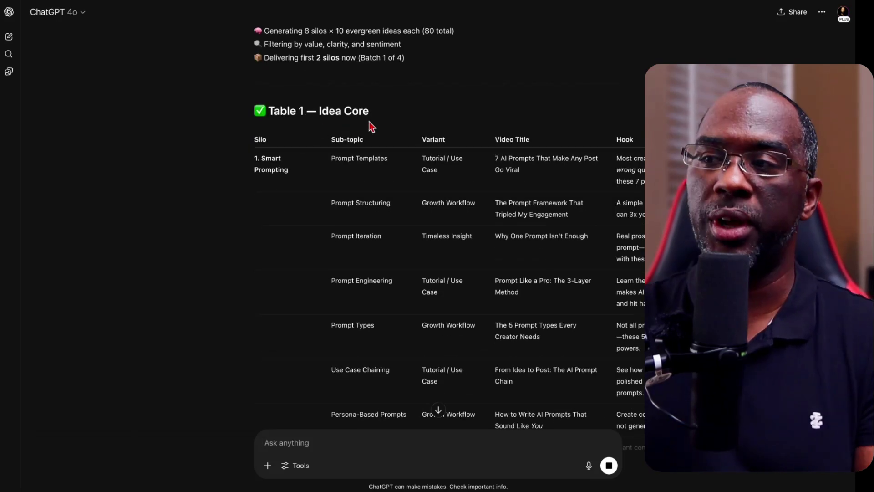
pyautogui.scroll(15, 395, 122)
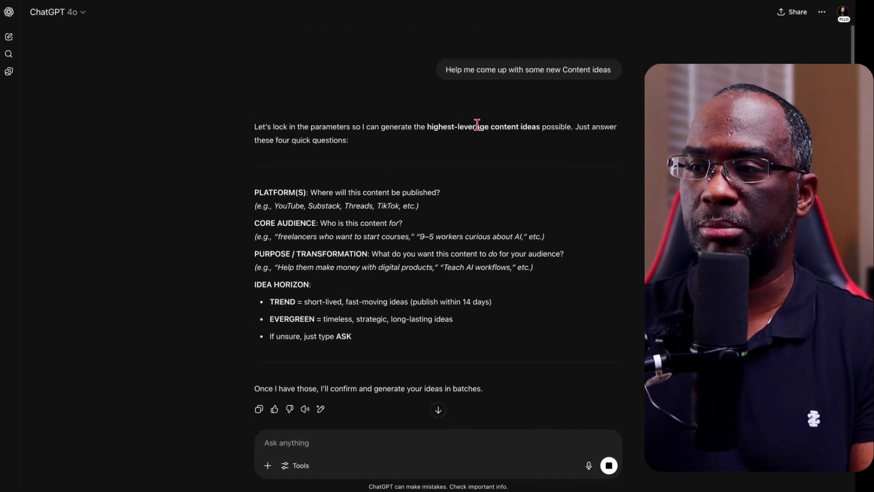
pyautogui.scroll(-7, 404, 95)
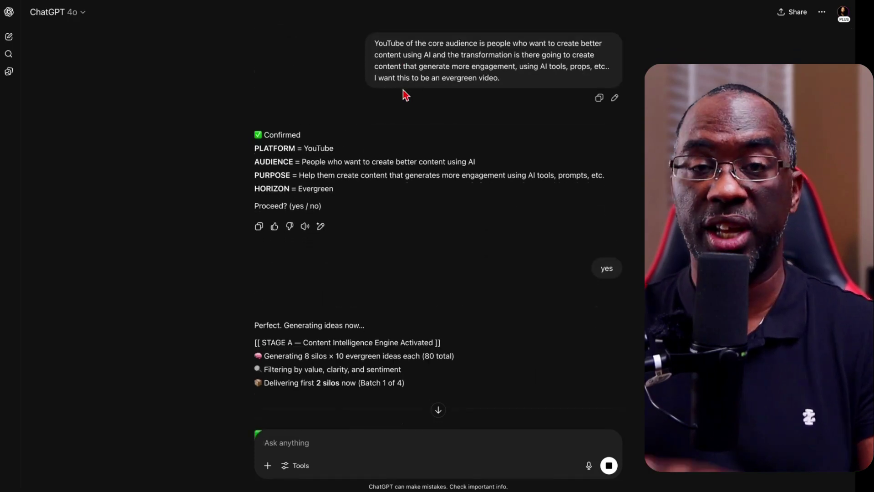
pyautogui.scroll(-5, 403, 89)
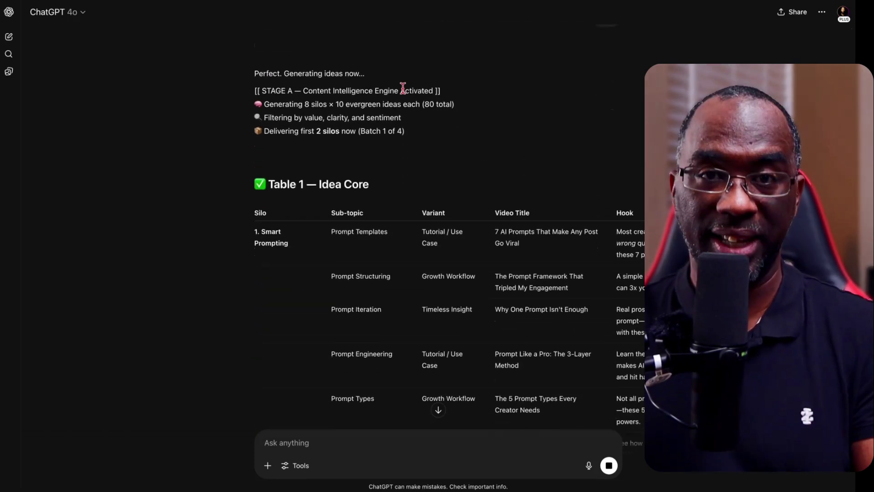
pyautogui.scroll(2, 407, 114)
pyautogui.moveTo(455, 171); pyautogui.dragTo(257, 170)
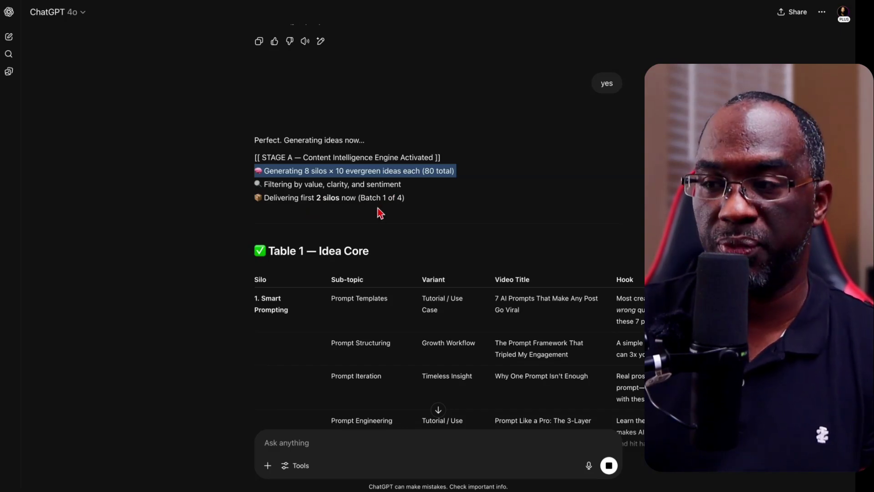
pyautogui.click(308, 441)
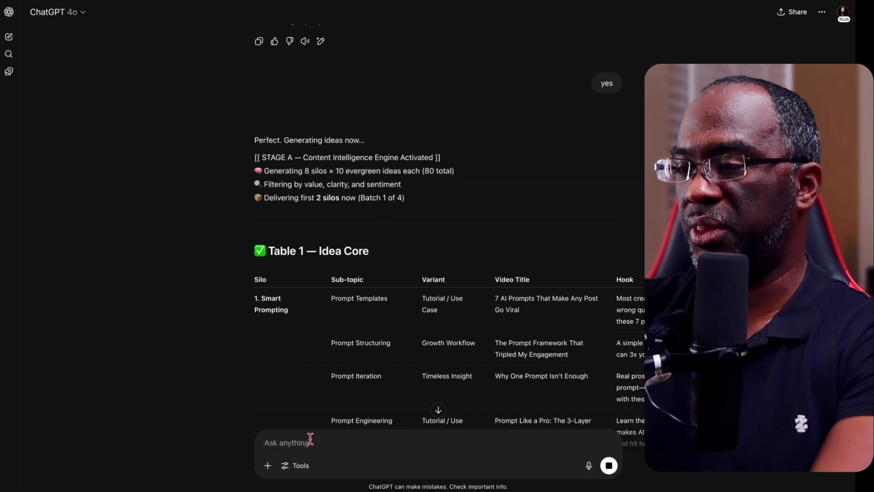
# Jump to the end of the first batch, enter 'continue', and review the Smart Prompting scoring table
pyautogui.click(438, 410)
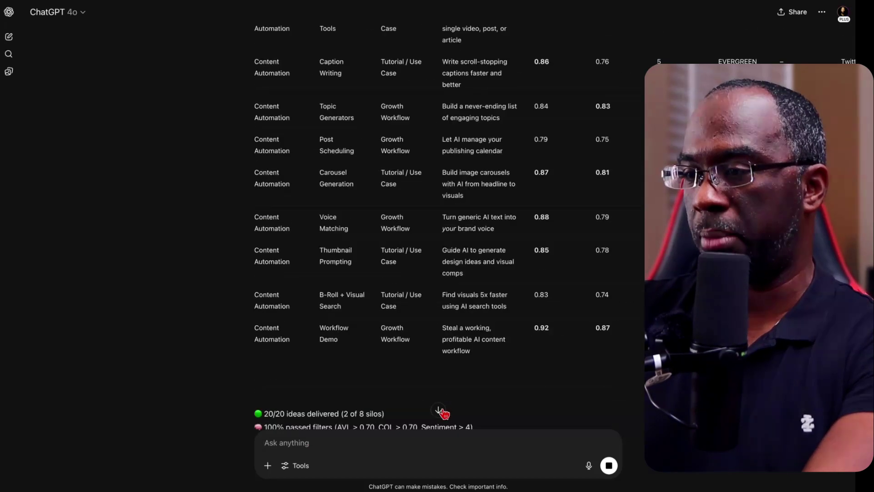
pyautogui.click(317, 446)
pyautogui.write('continue')
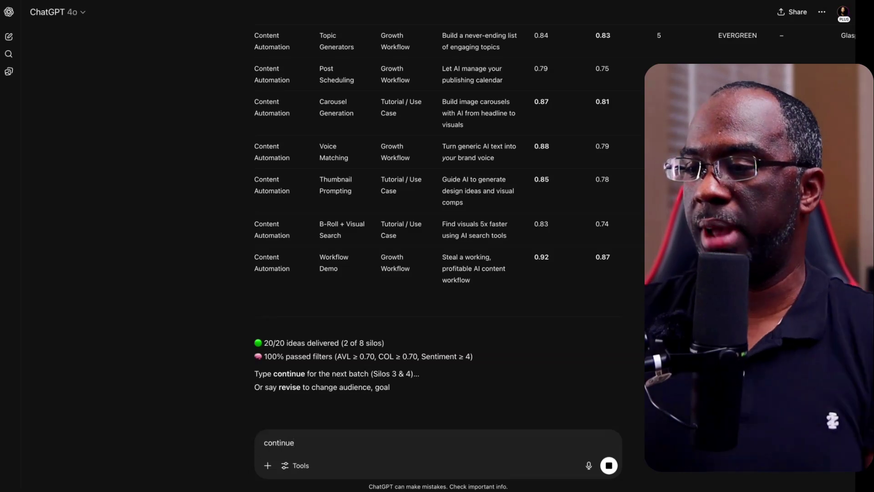
pyautogui.scroll(15, 400, 299)
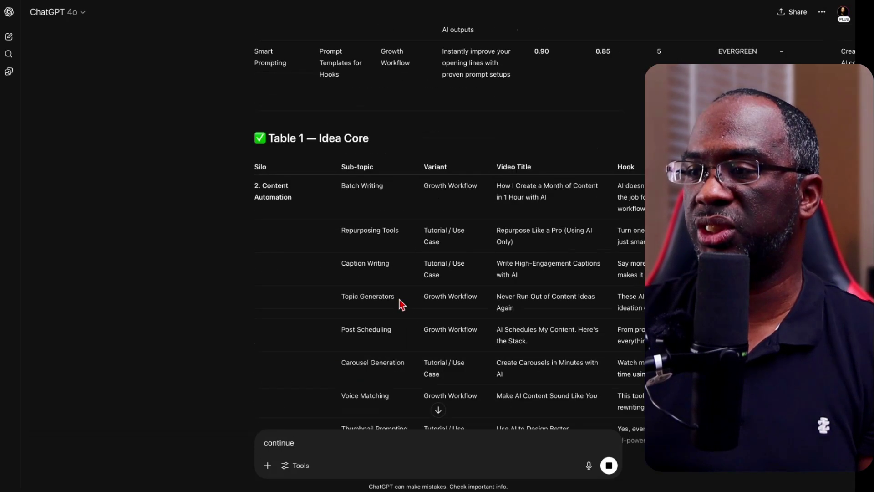
pyautogui.scroll(10, 400, 300)
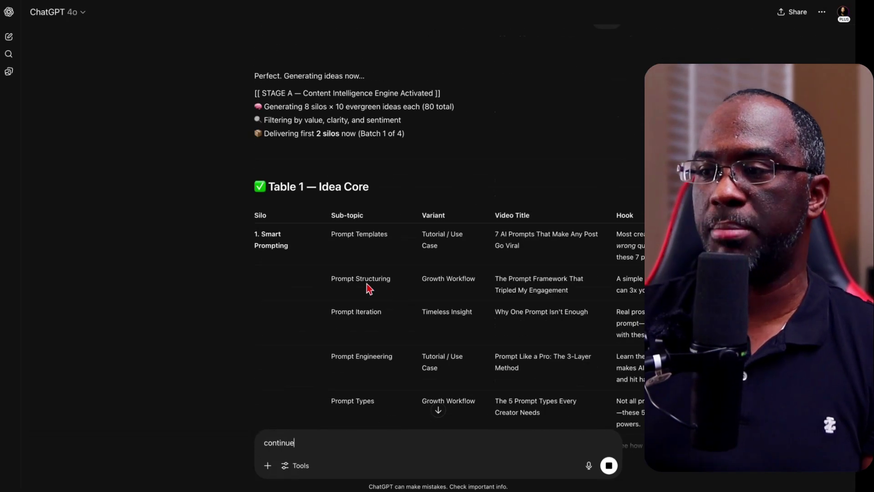
pyautogui.scroll(-3, 337, 247)
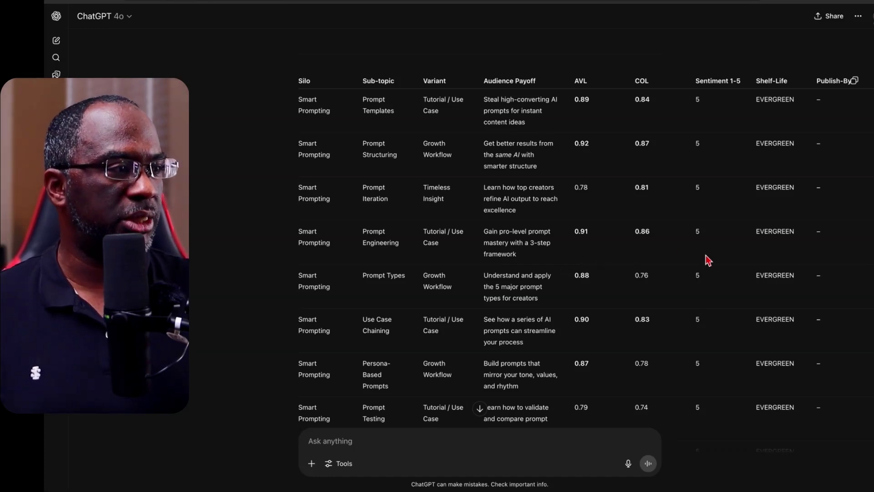
pyautogui.hscroll(3, 774, 262)
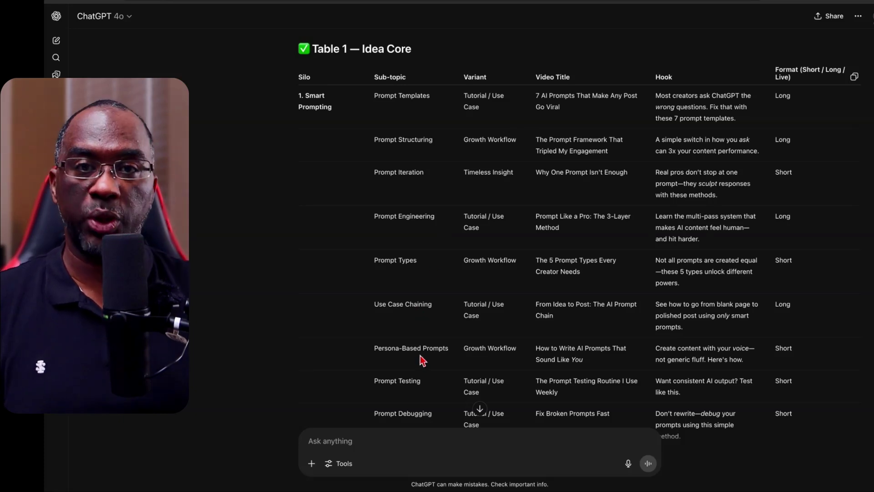
pyautogui.scroll(-2, 423, 360)
pyautogui.scroll(-8, 420, 360)
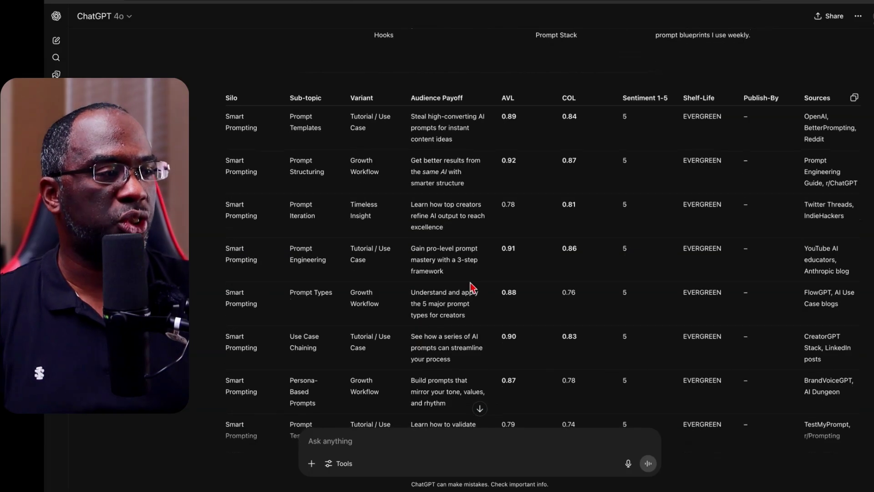
pyautogui.scroll(-2, 470, 288)
pyautogui.scroll(-7, 471, 287)
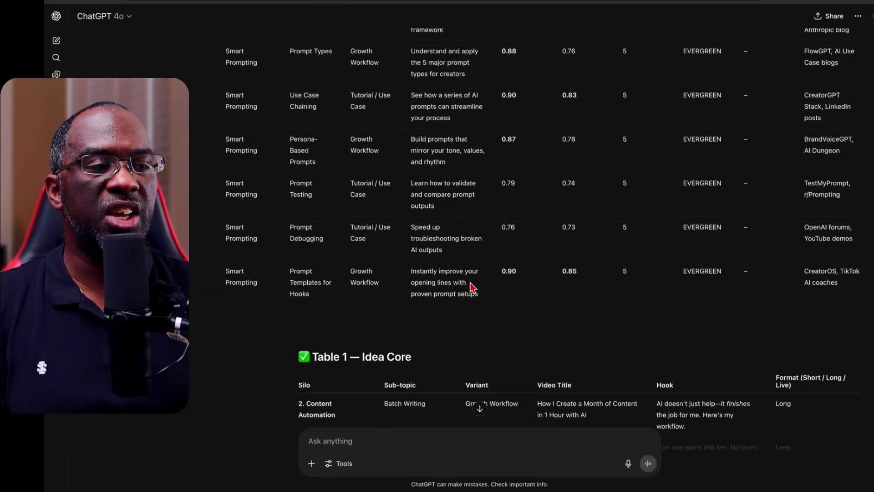
pyautogui.scroll(-2, 471, 287)
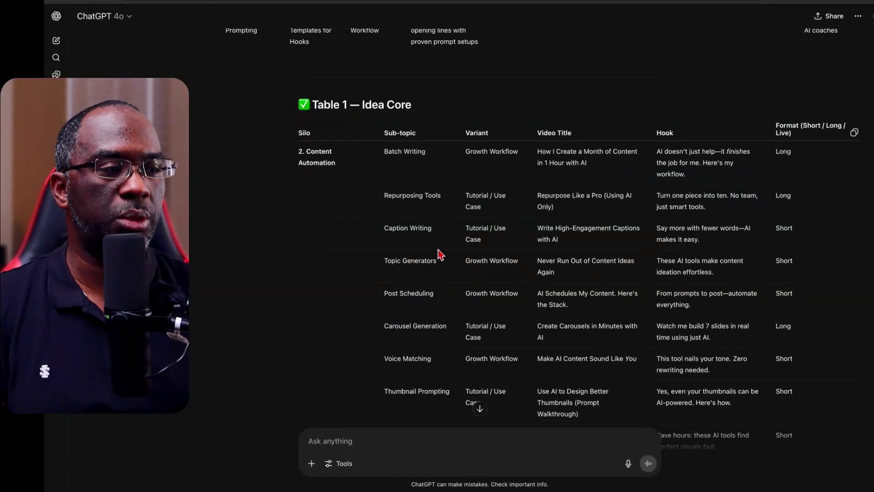
pyautogui.scroll(-2, 428, 245)
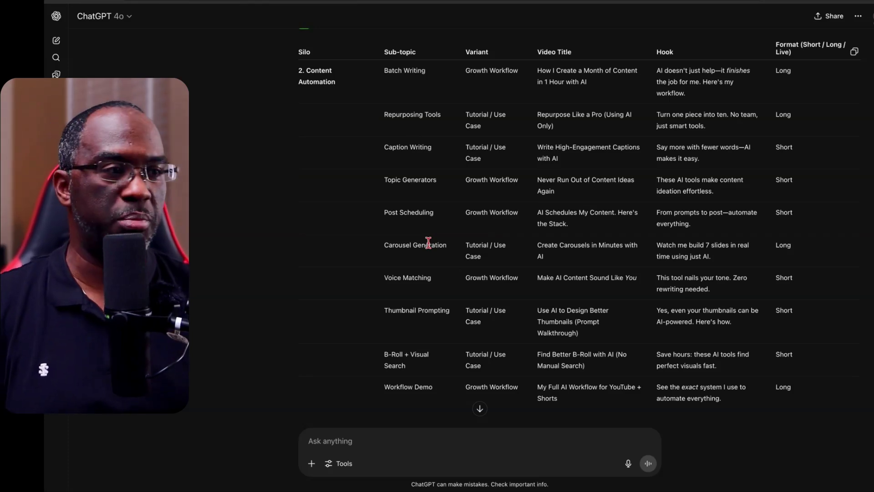
pyautogui.scroll(10, 428, 242)
pyautogui.scroll(3, 428, 242)
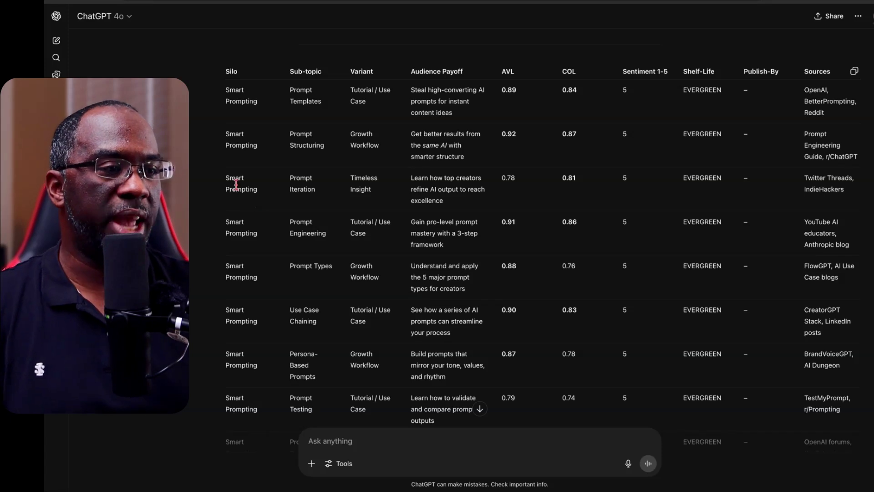
# Select the Prompt Engineering idea row and type 'continue' while the Creator Productivity tables finish
pyautogui.tripleClick(232, 224)
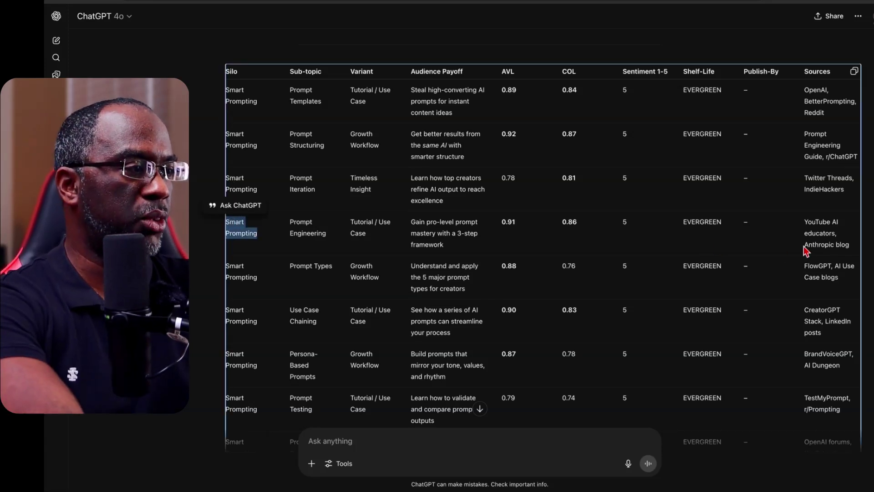
pyautogui.keyDown('shift'); pyautogui.click(841, 243); pyautogui.keyUp('shift')
pyautogui.hotkey('ctrl', 'c')
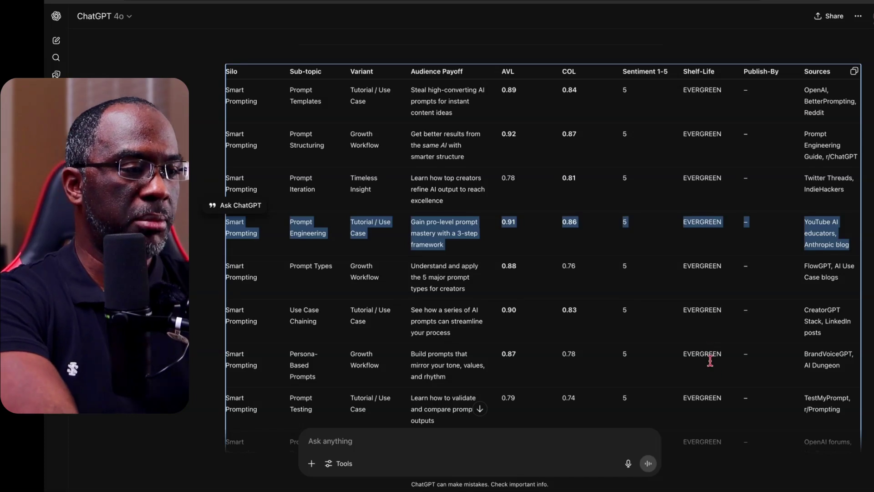
pyautogui.click(524, 439)
pyautogui.write('continue')
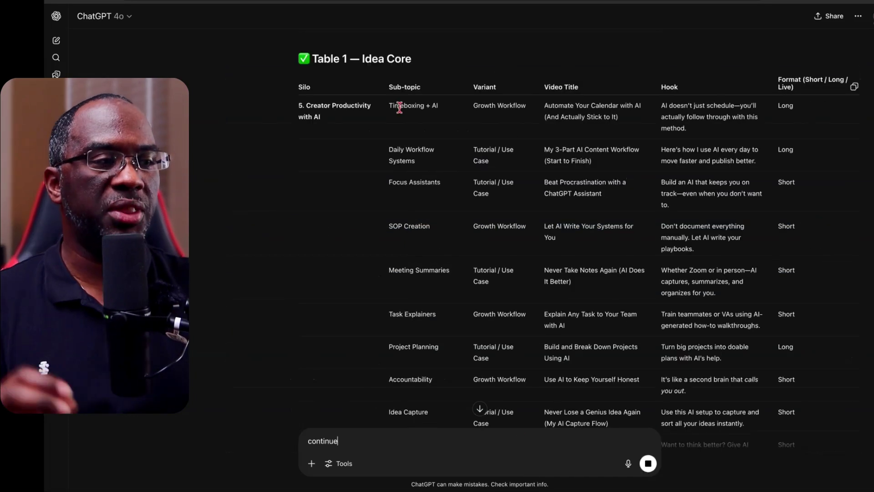
pyautogui.scroll(-6, 411, 168)
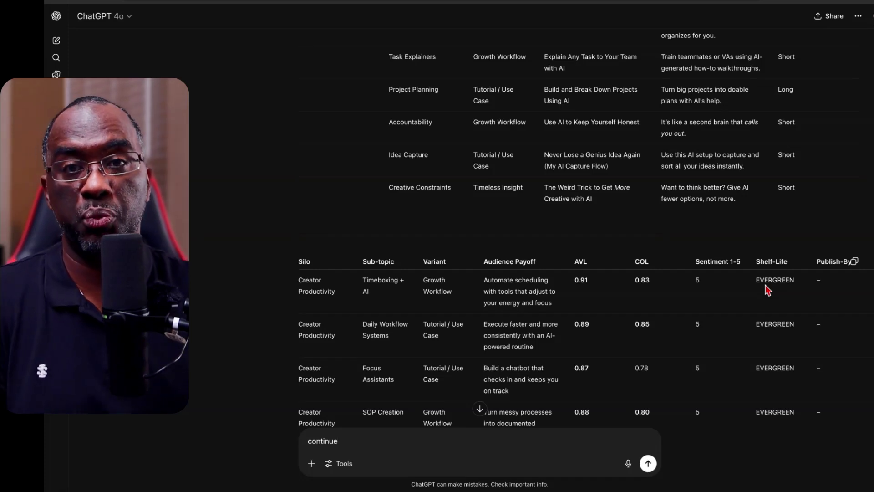
pyautogui.scroll(-20, 517, 388)
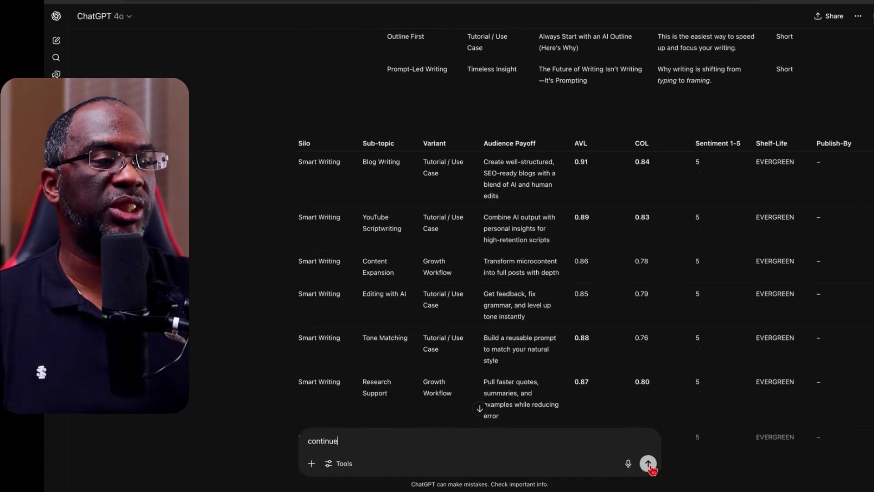
# Send 'continue' and scroll through the Silo 7 and 8 tables to the 80/80 summary
pyautogui.click(649, 464)
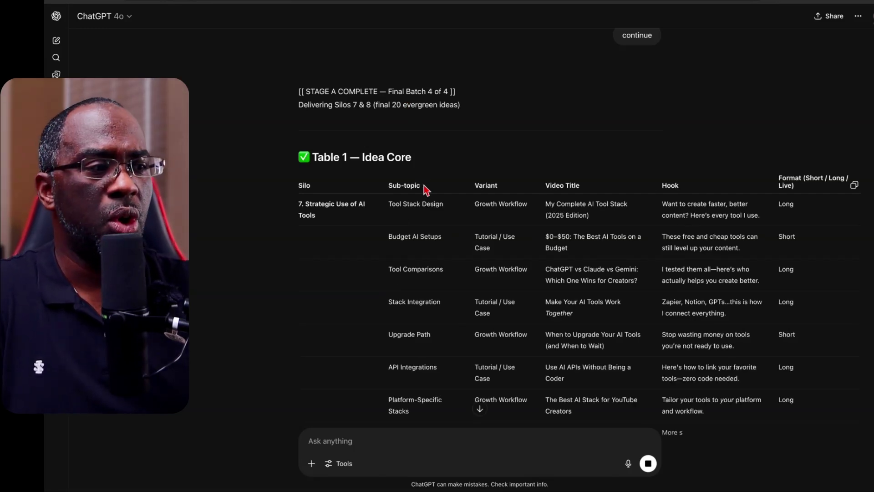
pyautogui.scroll(-3, 426, 188)
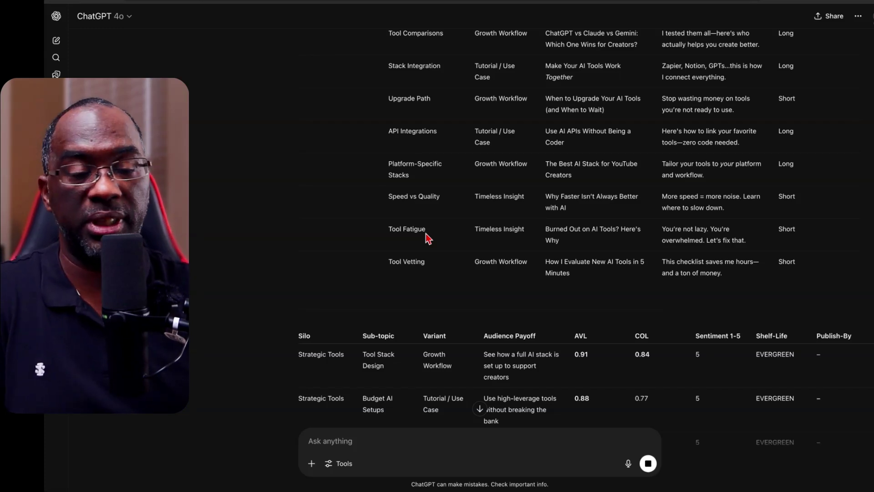
pyautogui.scroll(-4, 426, 237)
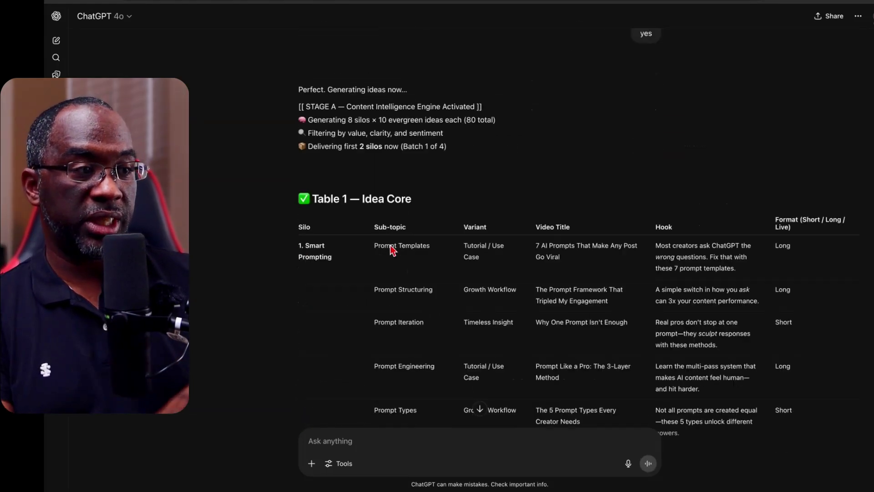
pyautogui.scroll(-15, 393, 250)
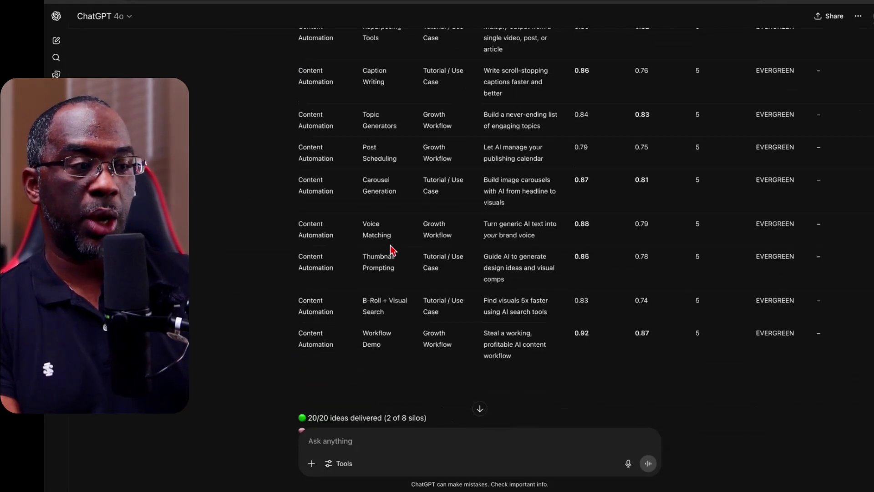
pyautogui.scroll(-15, 392, 250)
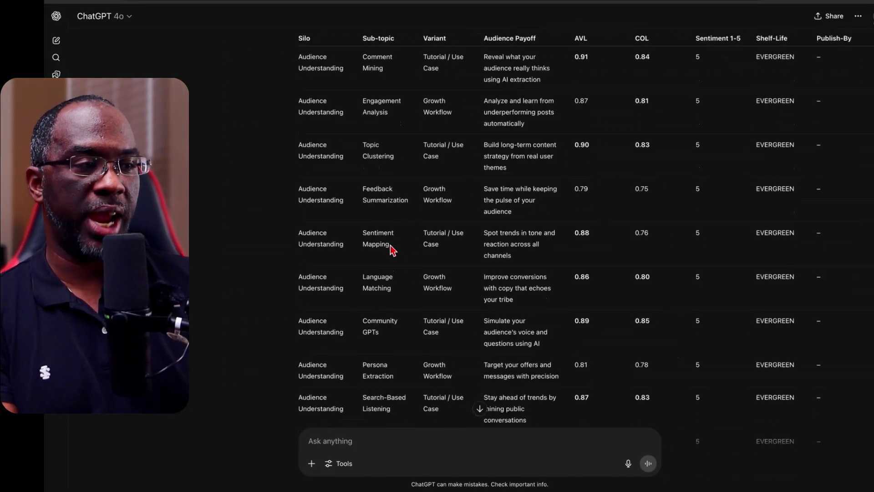
pyautogui.scroll(-15, 392, 250)
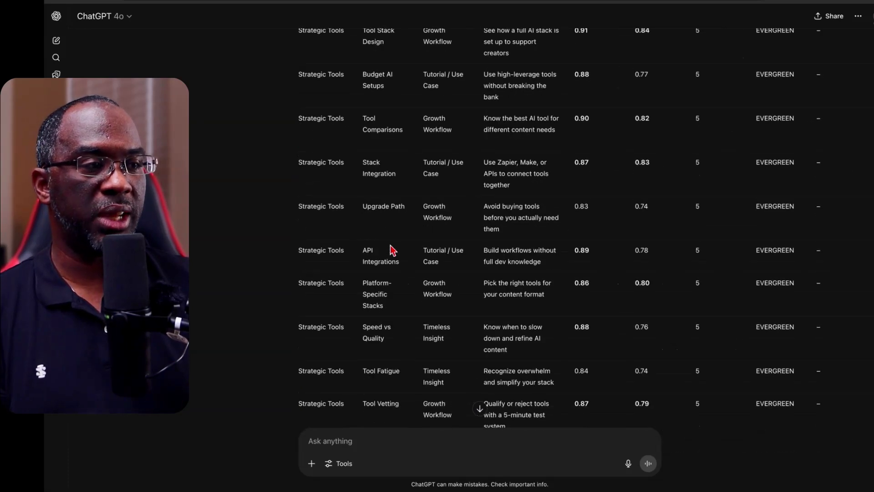
pyautogui.scroll(-10, 393, 251)
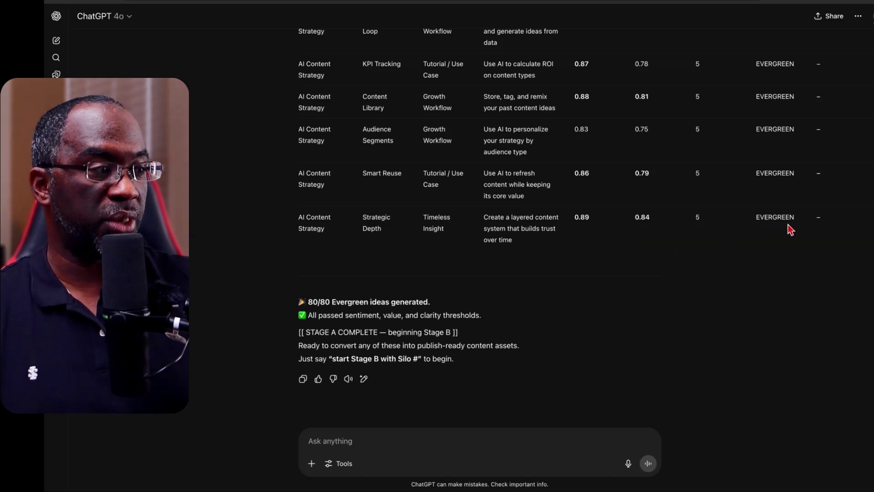
pyautogui.hscroll(3, 788, 225)
pyautogui.scroll(8, 788, 225)
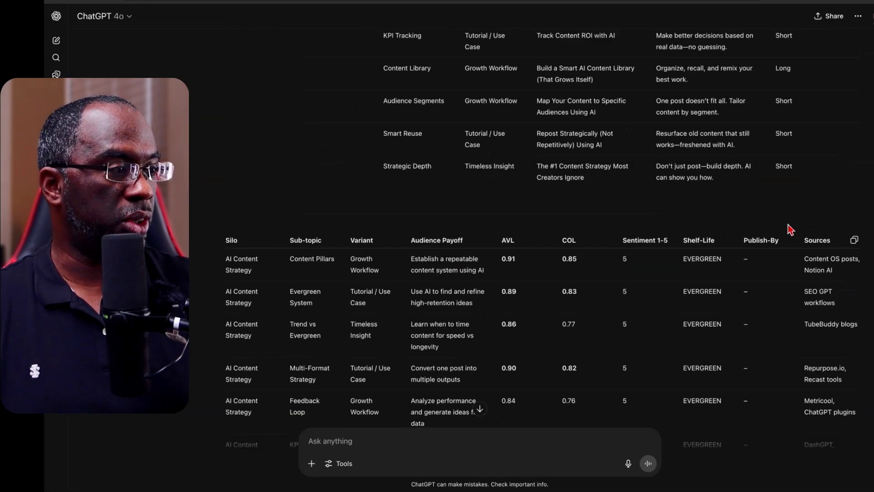
pyautogui.scroll(1, 788, 225)
pyautogui.scroll(-1, 788, 225)
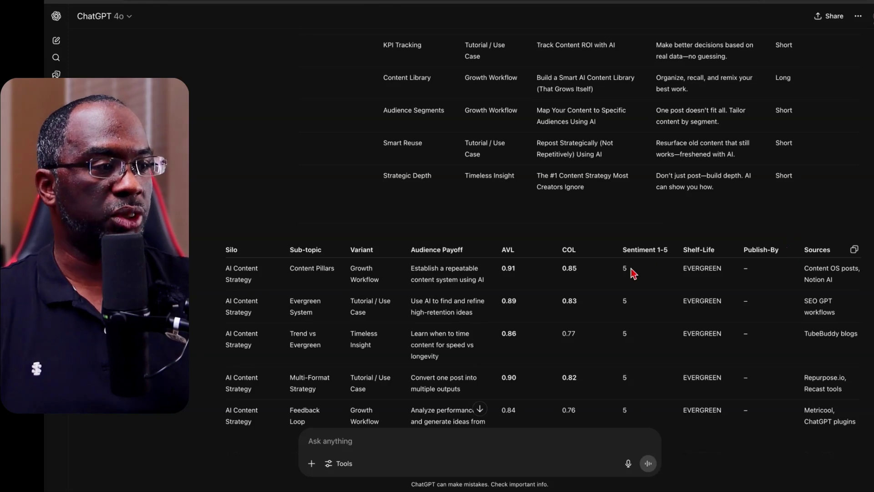
pyautogui.scroll(3, 566, 268)
pyautogui.scroll(4, 695, 224)
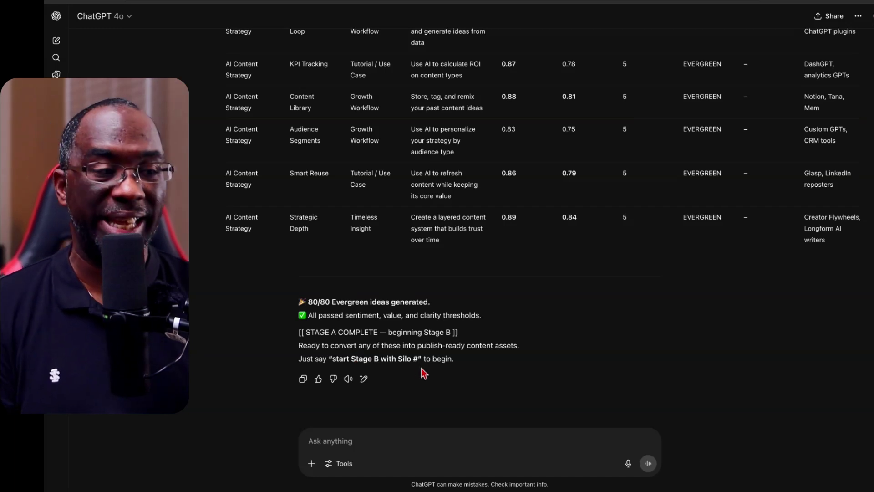
# Paste the copied Prompt Engineering row and review the Silo1 Smart Prompting outline canvas
pyautogui.click(347, 440)
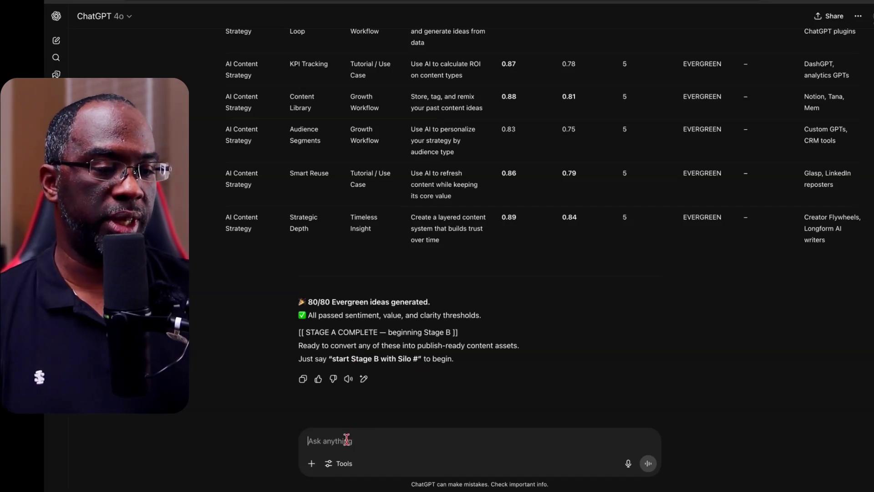
pyautogui.hotkey('ctrl', 'v')
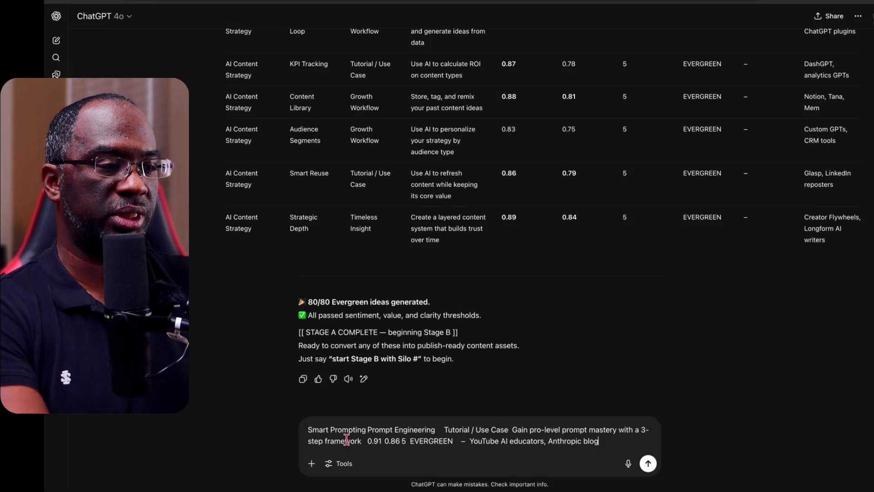
pyautogui.doubleClick(340, 358)
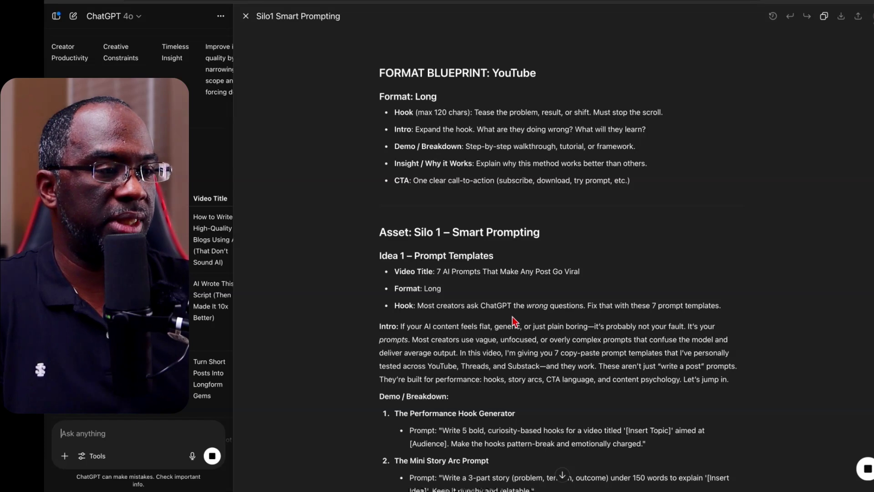
pyautogui.scroll(-1, 505, 321)
pyautogui.scroll(-2, 444, 320)
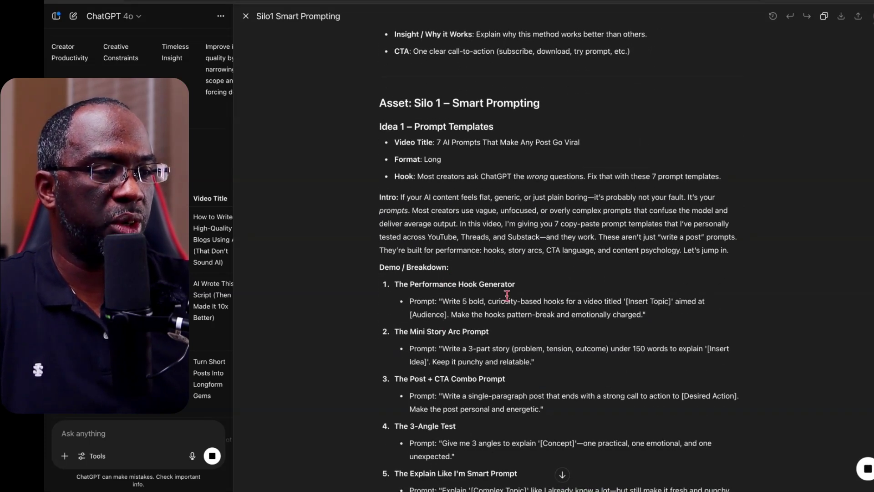
pyautogui.scroll(-1, 469, 346)
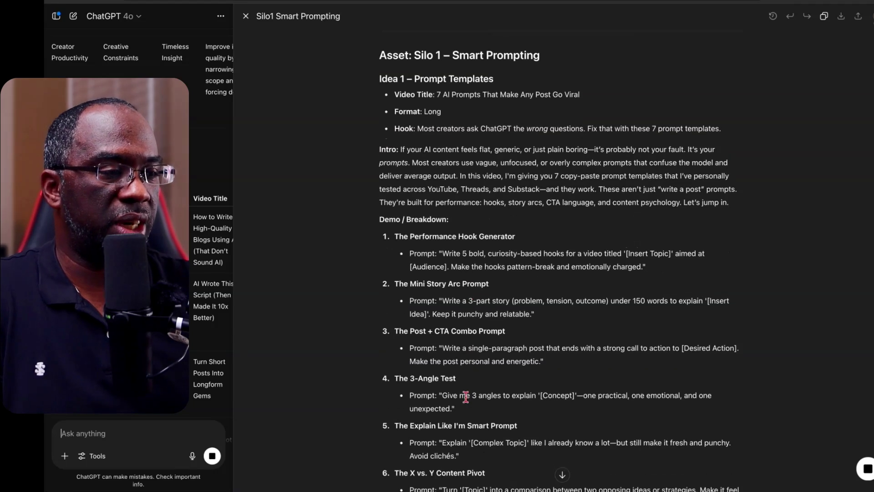
pyautogui.scroll(-5, 465, 397)
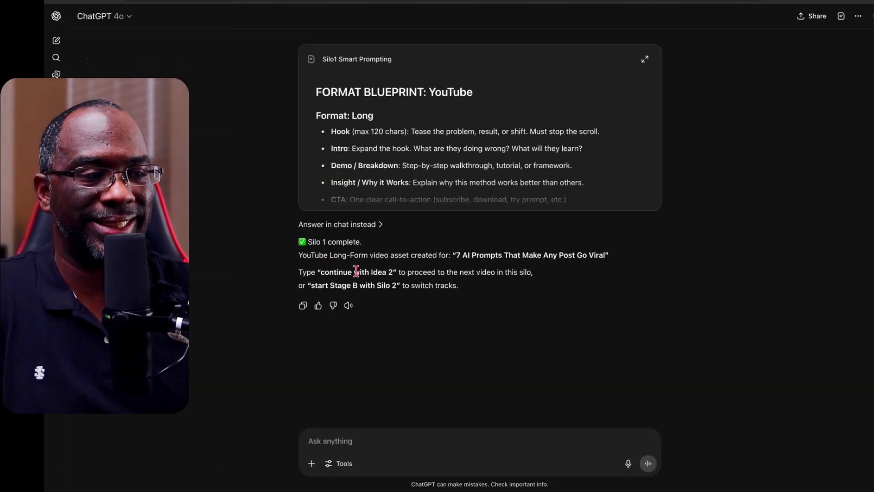
# Request a full outline for the Prompt Like a Pro video, then paste a playbook follow-up question
pyautogui.click(351, 446)
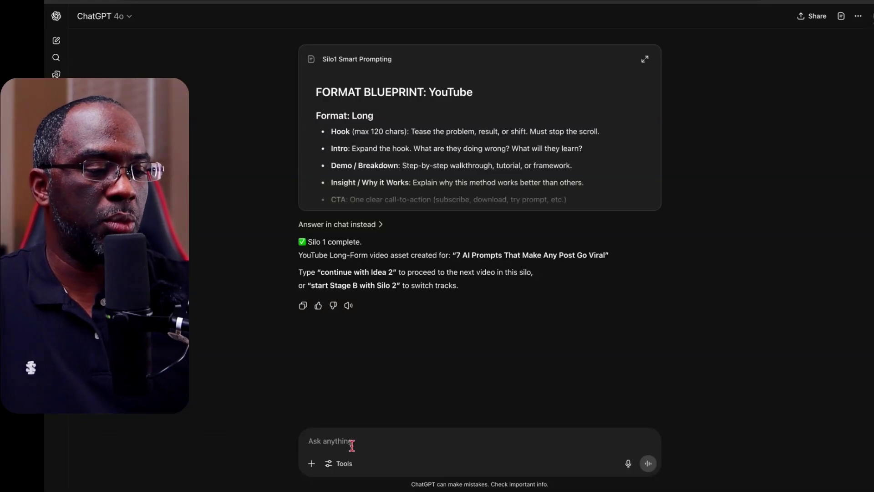
pyautogui.press('ctrl')
pyautogui.press('ctrl')
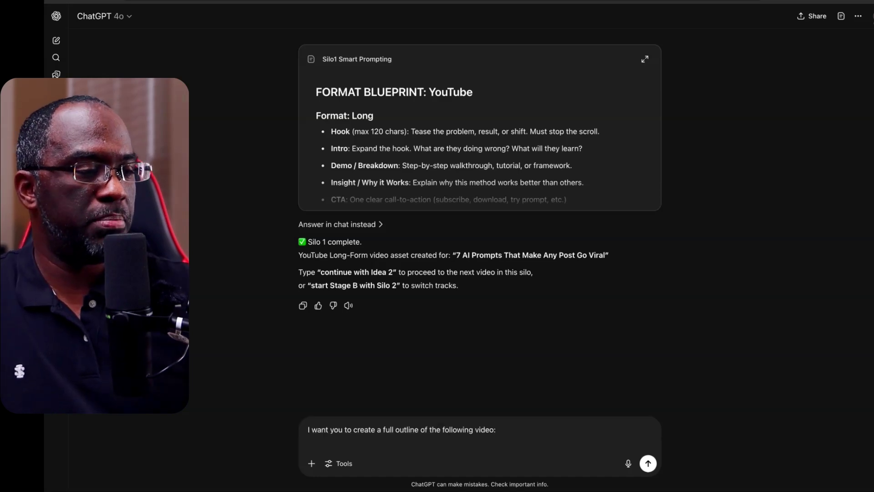
pyautogui.write('Smart Prompting/Prompt Engineering Tutorial Use Case: Gain pro-level prompt mastery with a 3-step framework CSR: 8.88 $ EVERGREEN – YouTube AI educators, Anthropic blog')
pyautogui.press('Return')
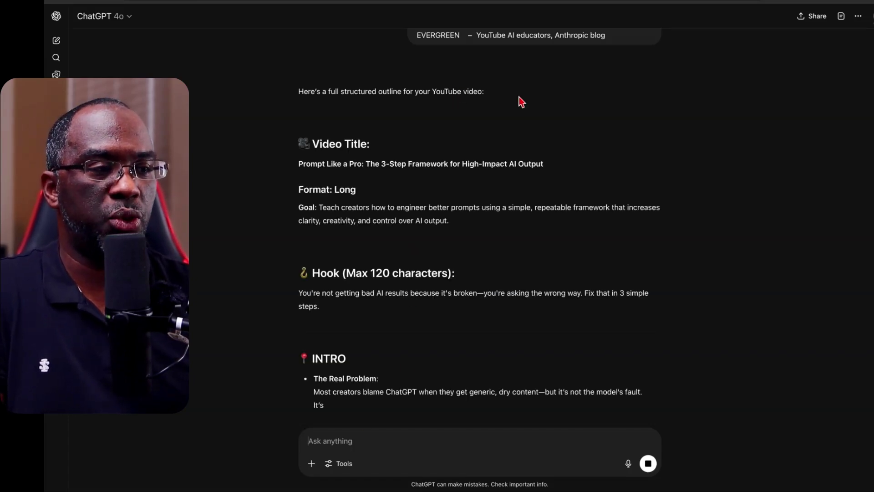
pyautogui.write('Are you accessing the appropriate playbook??')
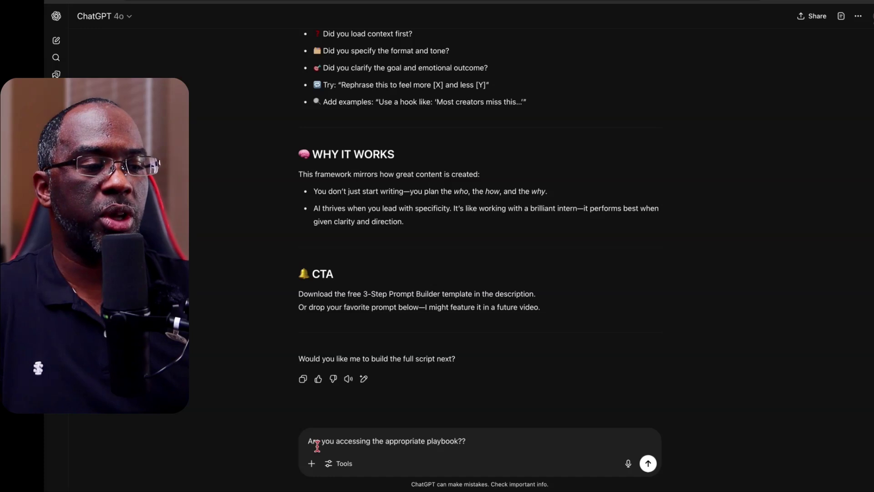
# Send 'Are you accessing the appropriate playbook??' and scroll through ChatGPT's confirmation and earlier replies
pyautogui.click(649, 463)
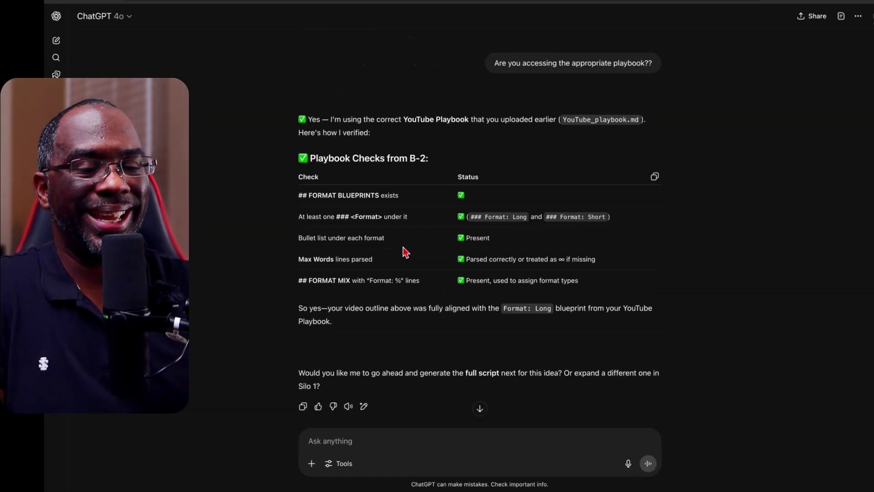
pyautogui.scroll(-1, 405, 251)
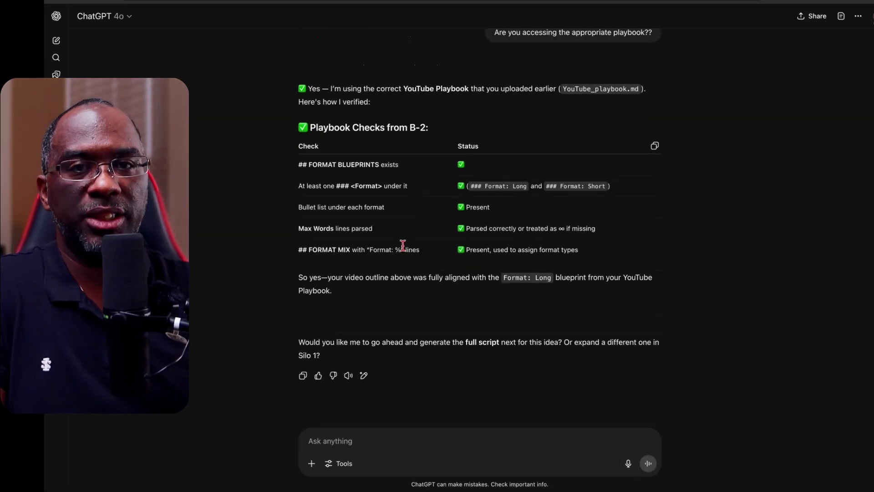
pyautogui.scroll(20, 403, 246)
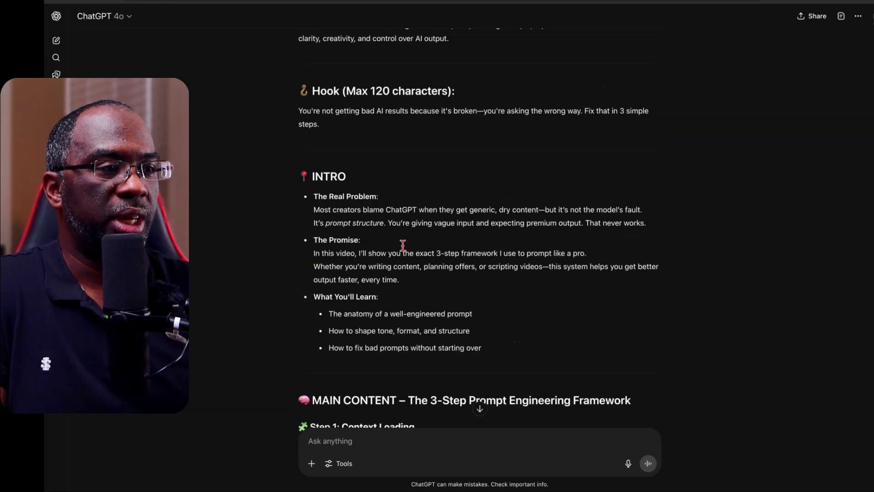
pyautogui.scroll(-10, 403, 248)
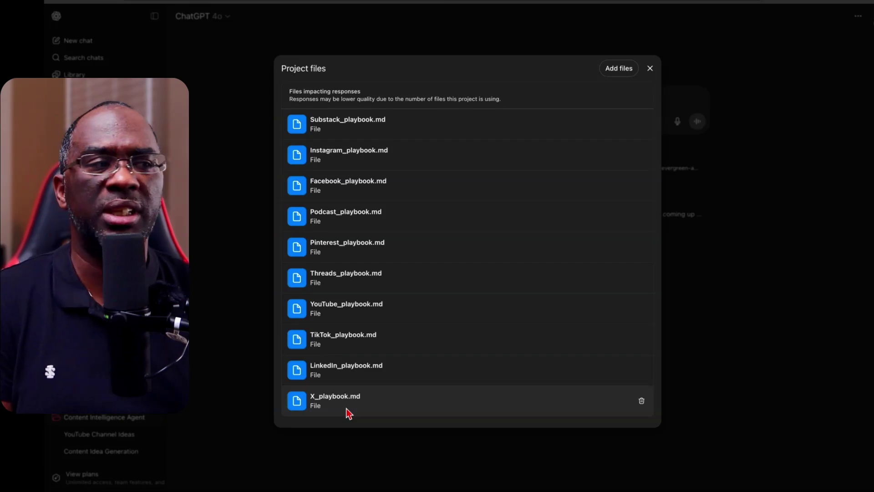
# In the Content Idea Generation chat, request converting the video outline into a Facebook post with an image
pyautogui.click(651, 69)
pyautogui.click(451, 246)
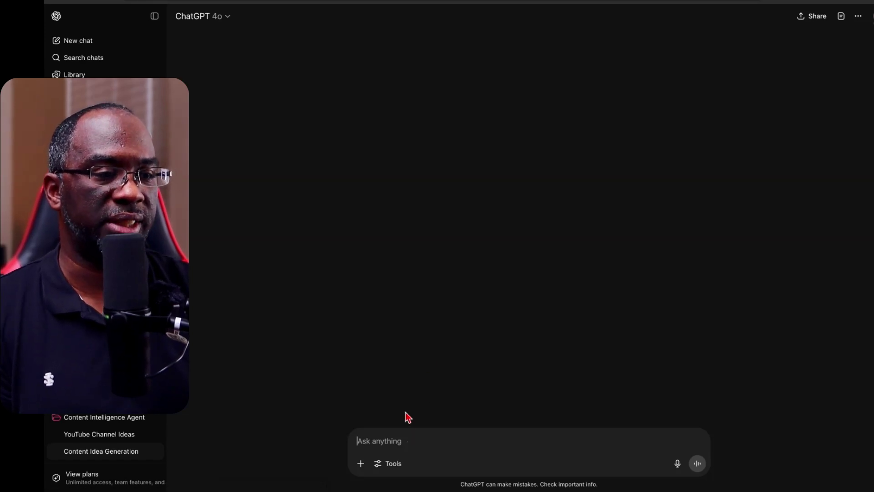
pyautogui.write('Ta')
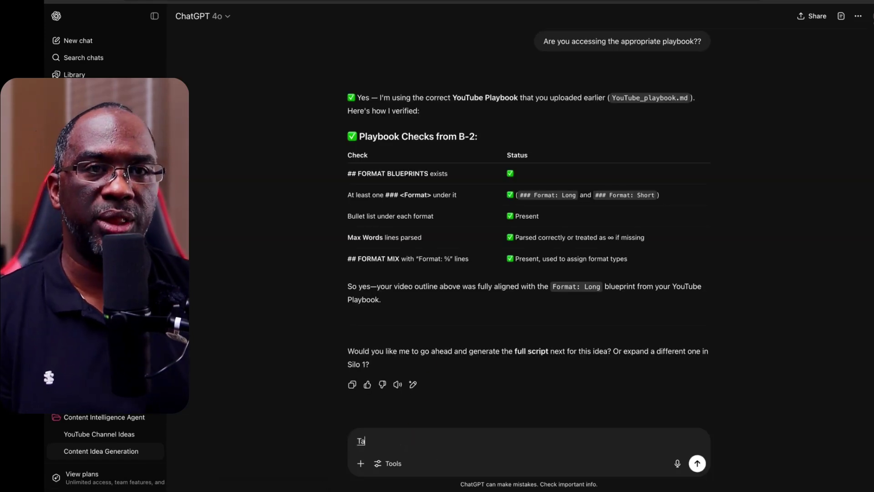
pyautogui.write('ke the')
pyautogui.press('BackSpace')
pyautogui.press('BackSpace')
pyautogui.press('BackSpace')
pyautogui.write('a video outline that you just')
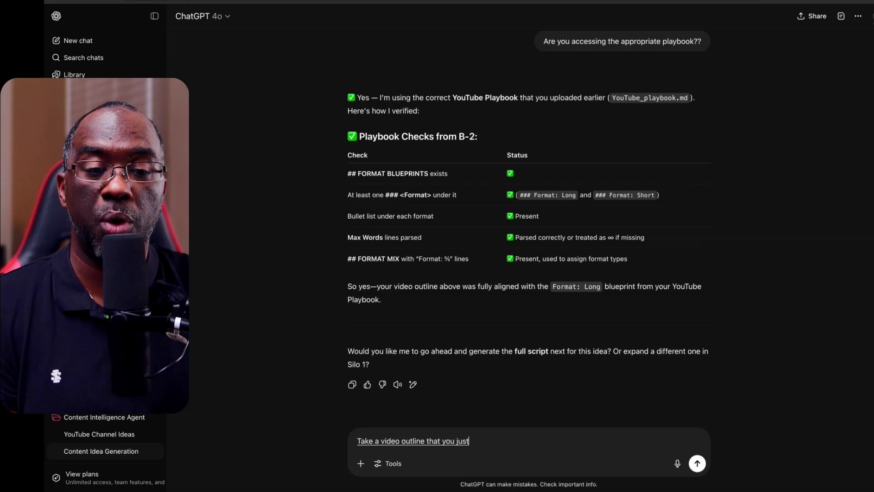
pyautogui.write(' created a want you to')
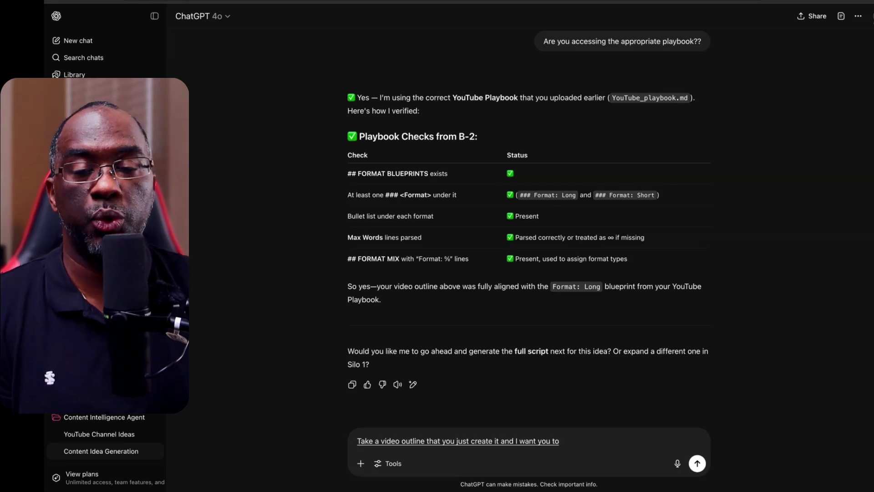
pyautogui.write(' convert that into a Facebook post')
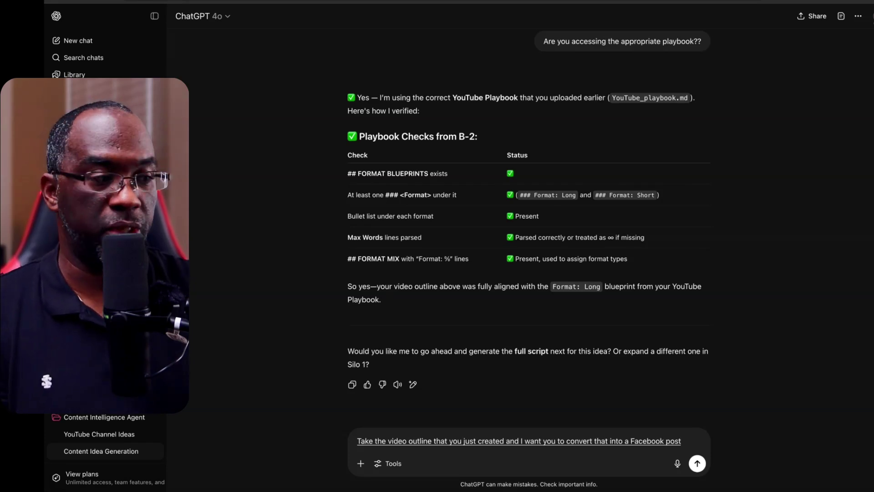
pyautogui.write(' with an image.')
pyautogui.press('Return')
# Have ChatGPT run the image prompt, then download the '3 Steps to Prompt Like a Pro' pyramid image
pyautogui.click(155, 16)
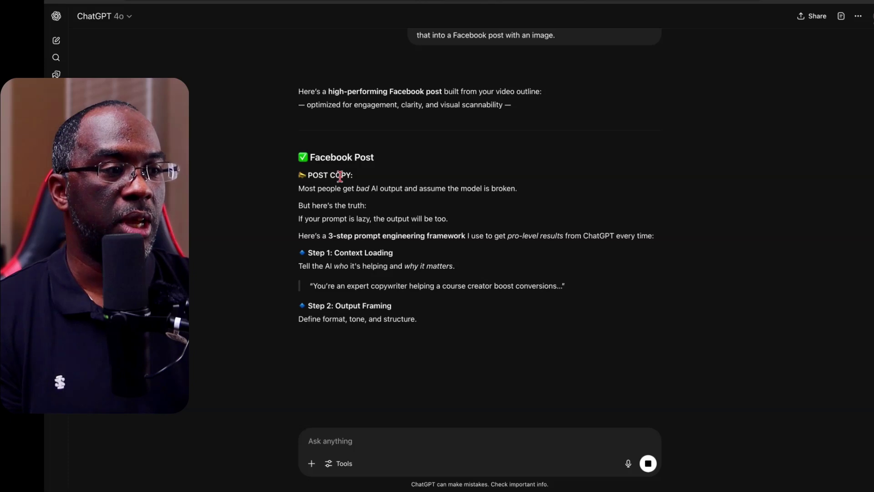
pyautogui.scroll(-5, 380, 397)
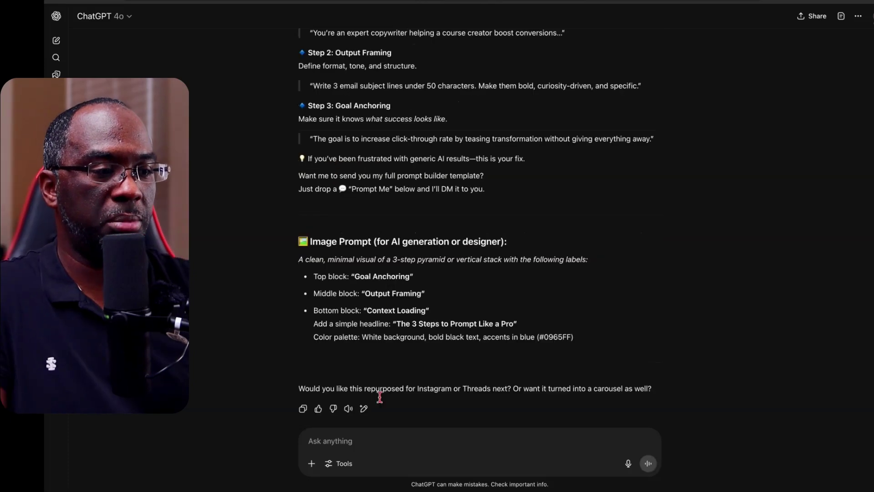
pyautogui.click(346, 444)
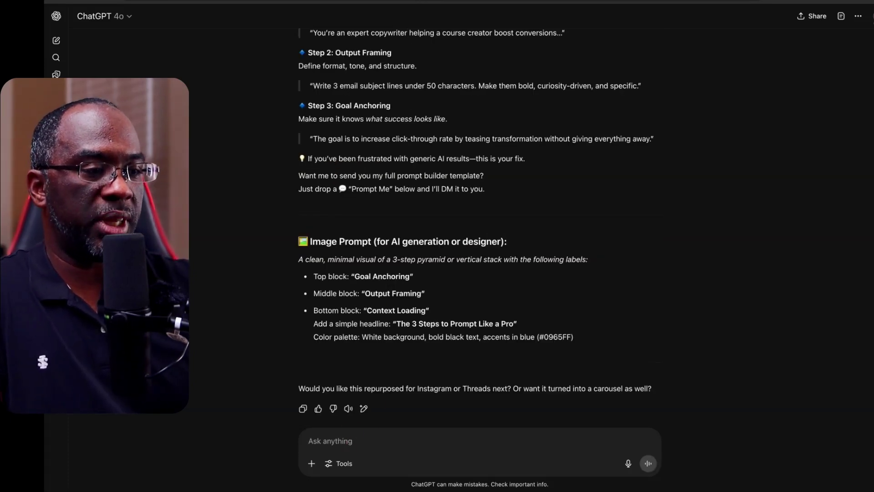
pyautogui.press('Return')
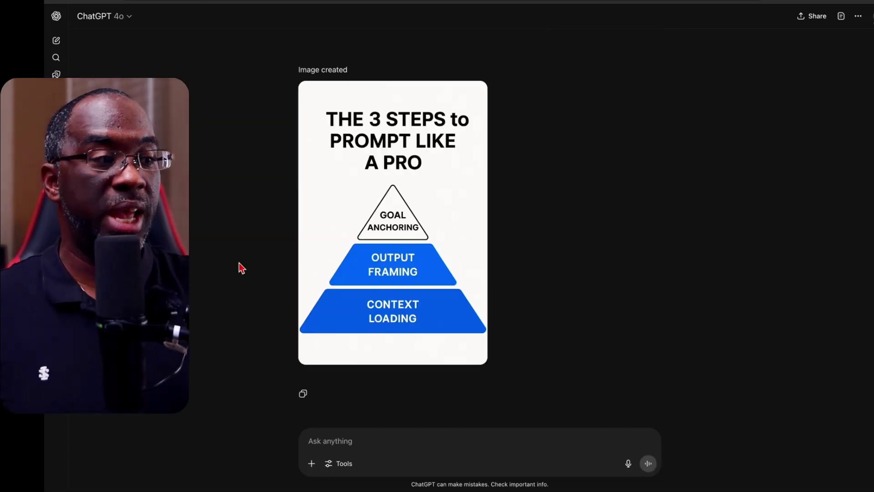
pyautogui.moveTo(452, 264)
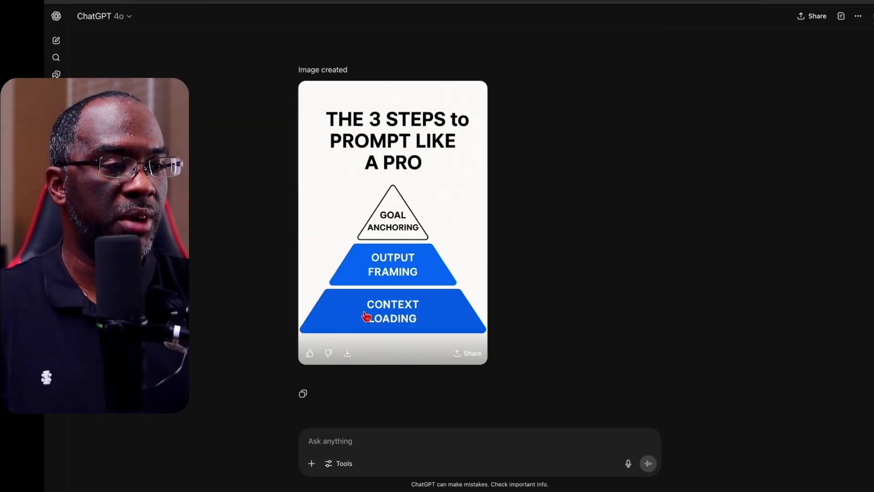
pyautogui.click(353, 356)
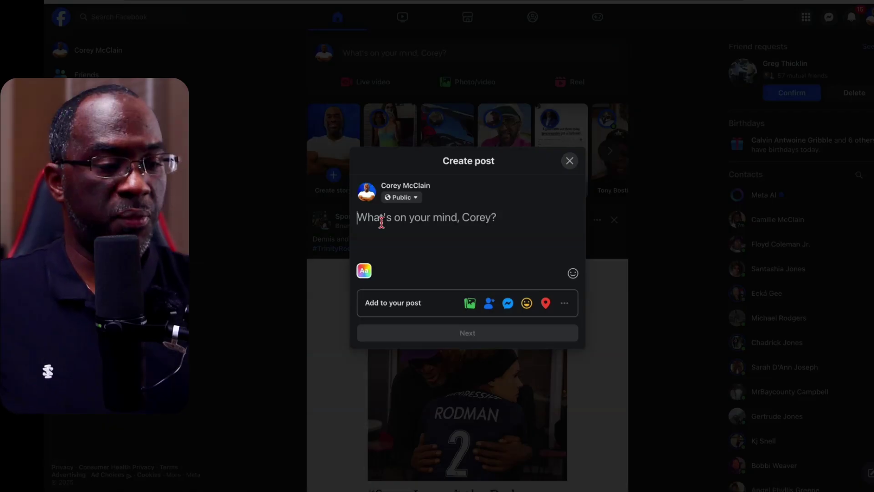
# Paste the AI-prompting copy into the new Facebook post, attach the pyramid image, and continue to Post settings
pyautogui.press('super+v')
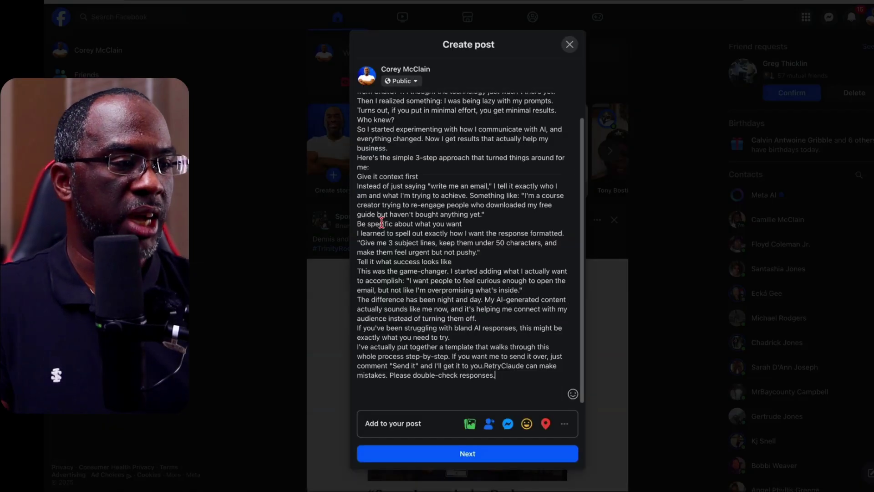
pyautogui.click(470, 424)
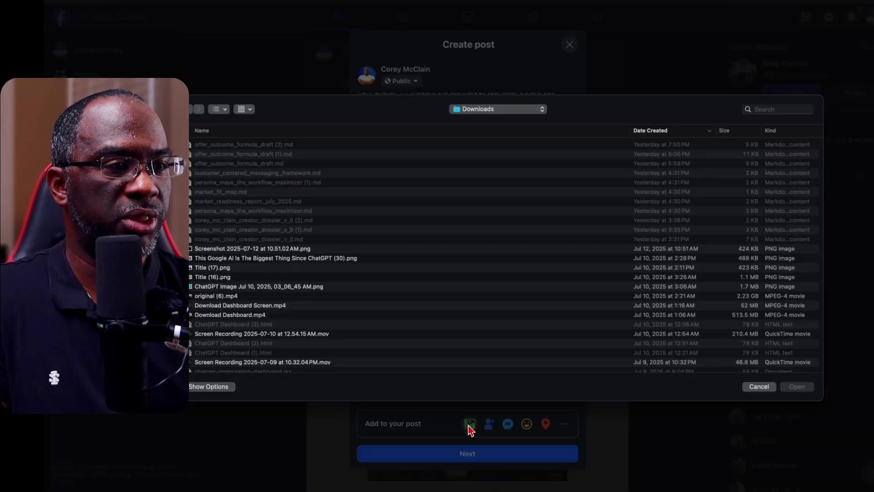
pyautogui.press('Escape')
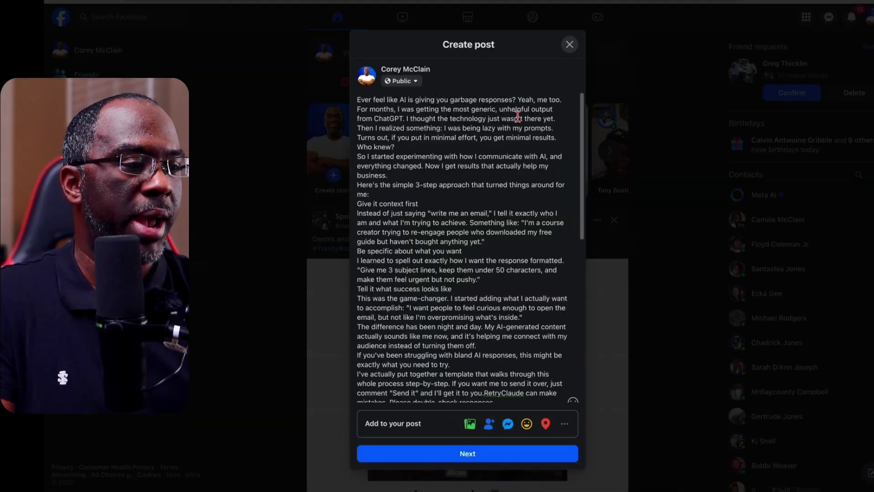
pyautogui.click(467, 455)
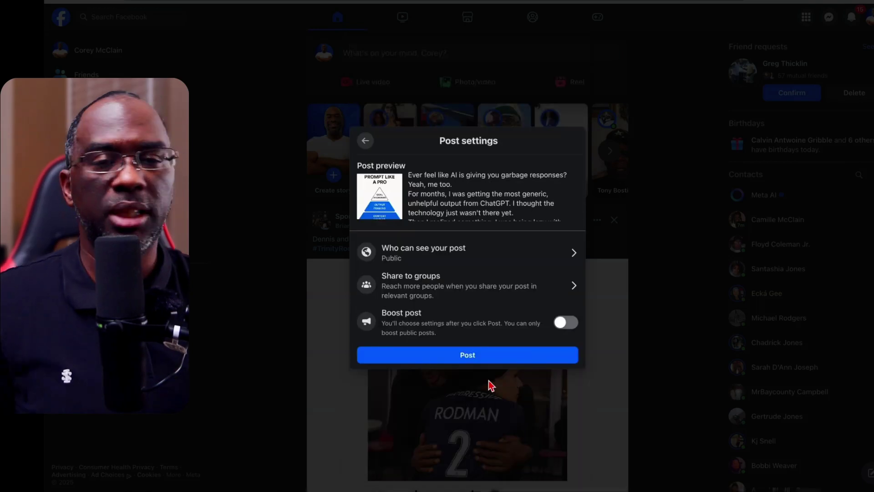